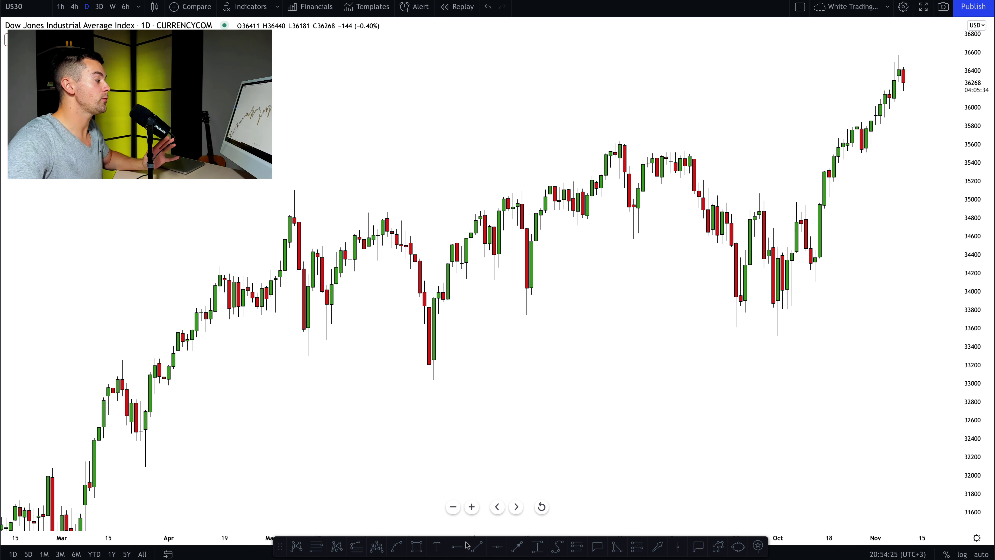
# Step: Draw a trend line for the most recent impulse leg, from the swing low near 33743 to the swing high near 35630
pyautogui.click(477, 546)
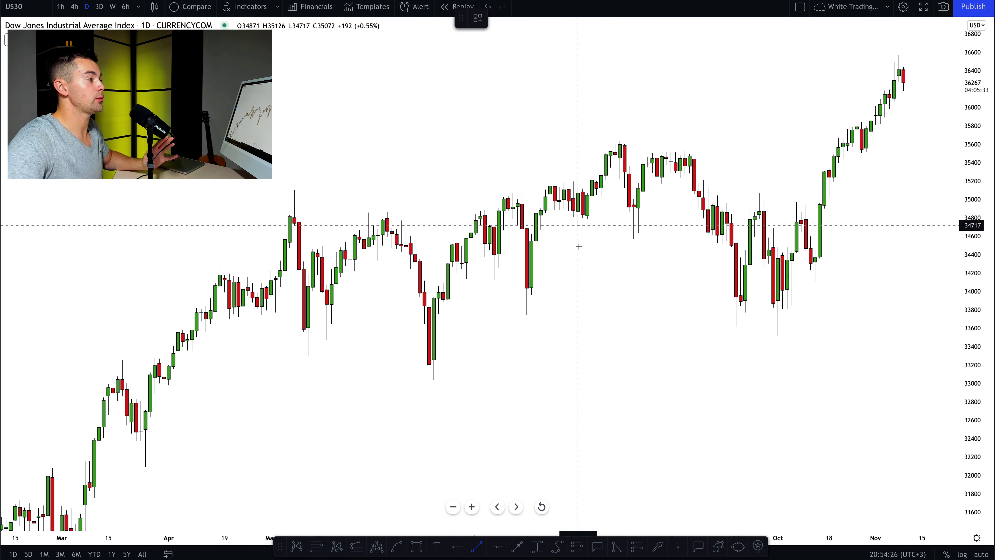
pyautogui.click(527, 315)
pyautogui.click(619, 140)
pyautogui.click(655, 260)
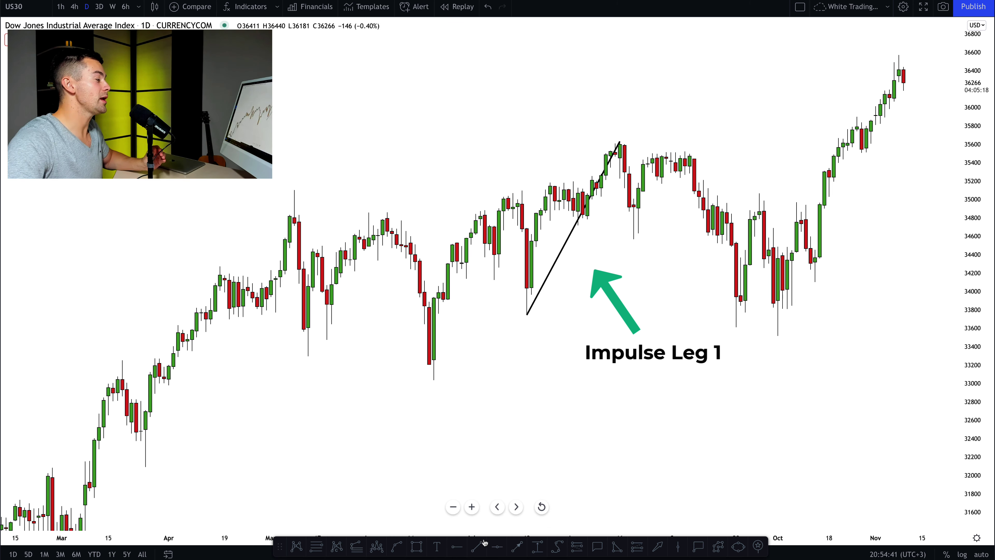
# Step: Draw a second impulse-leg trend line from the 33035 swing low up to the same swing high near 35630
pyautogui.hotkey('alt', 't')
pyautogui.click(434, 380)
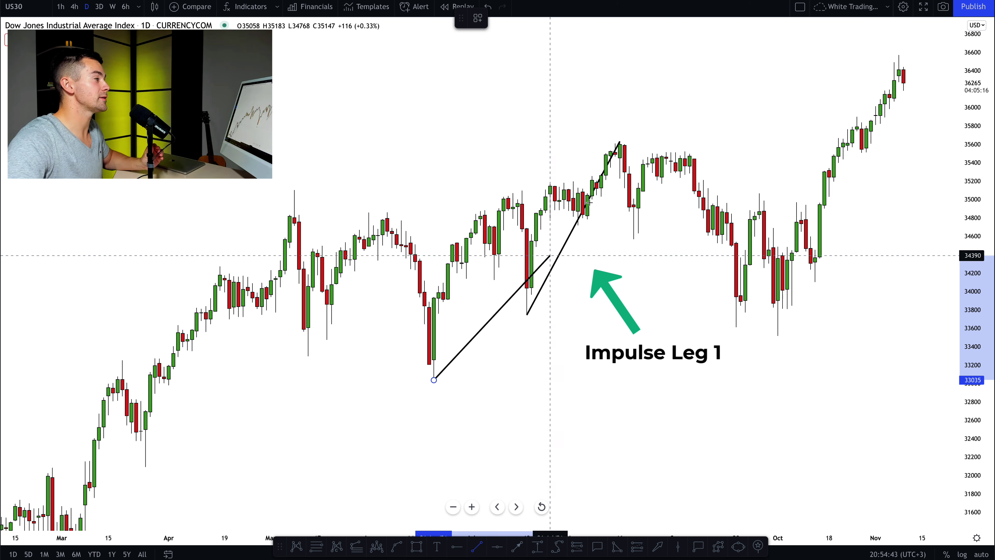
pyautogui.click(625, 131)
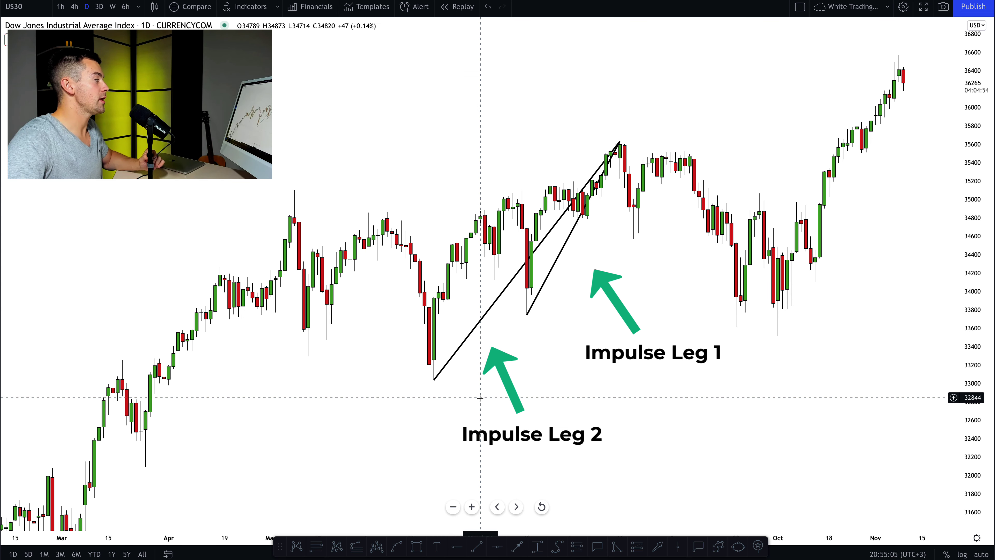
# Step: Draw a third impulse-leg trend line from the 25 March low at 32090 up to the swing high at 35102
pyautogui.click(477, 546)
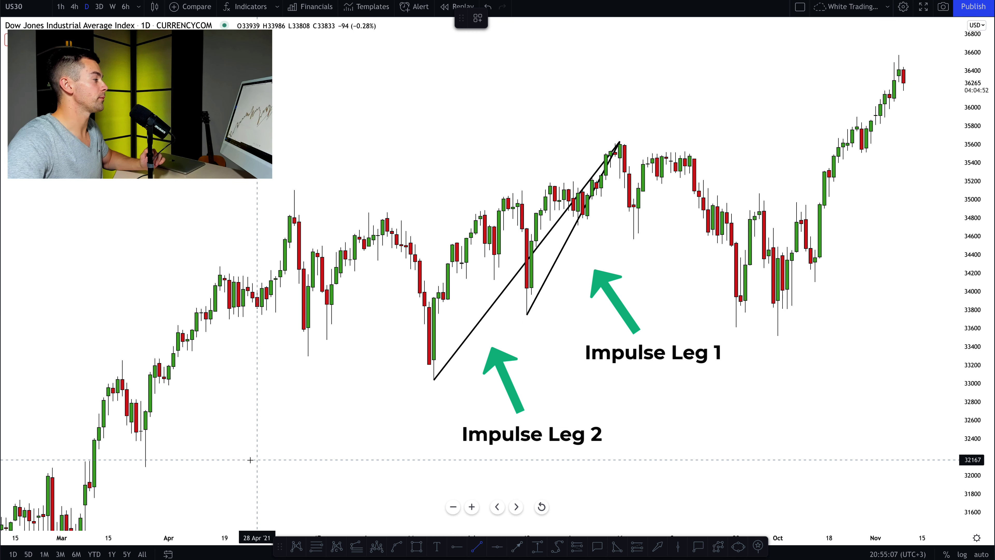
pyautogui.click(145, 467)
pyautogui.click(294, 190)
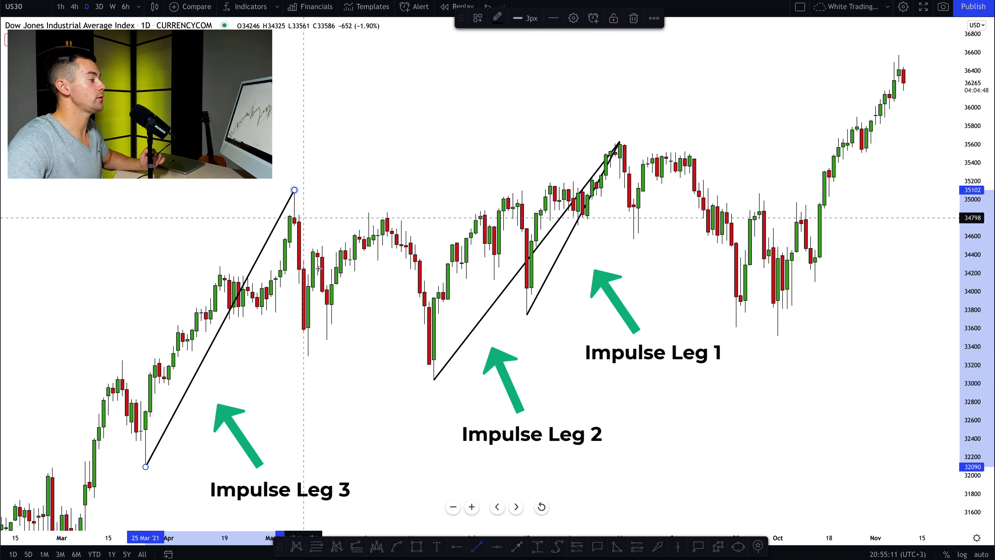
pyautogui.click(341, 379)
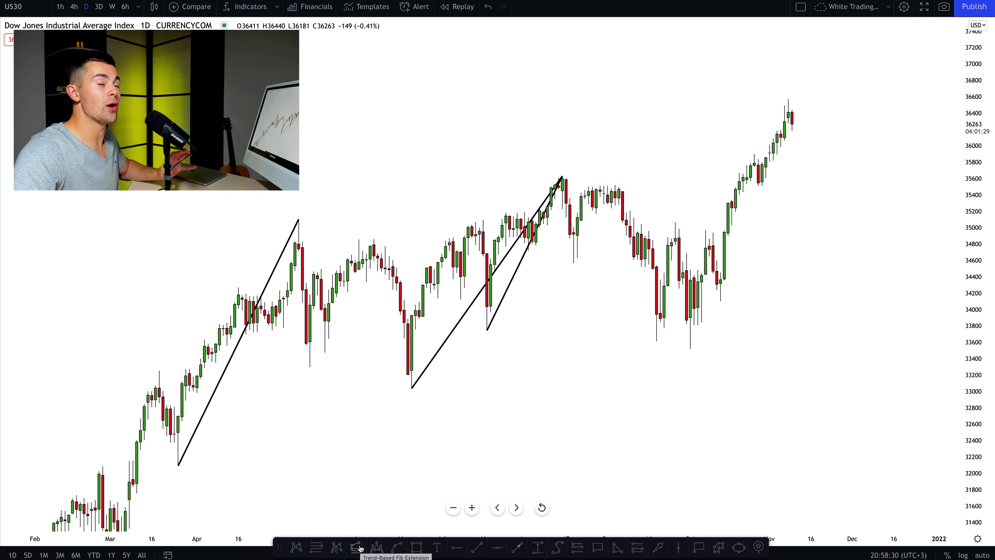
# Step: Place a Trend-Based Fib Extension on the first leg, from 33743 to 35630 and back to about 33741, and review its level settings
pyautogui.click(359, 547)
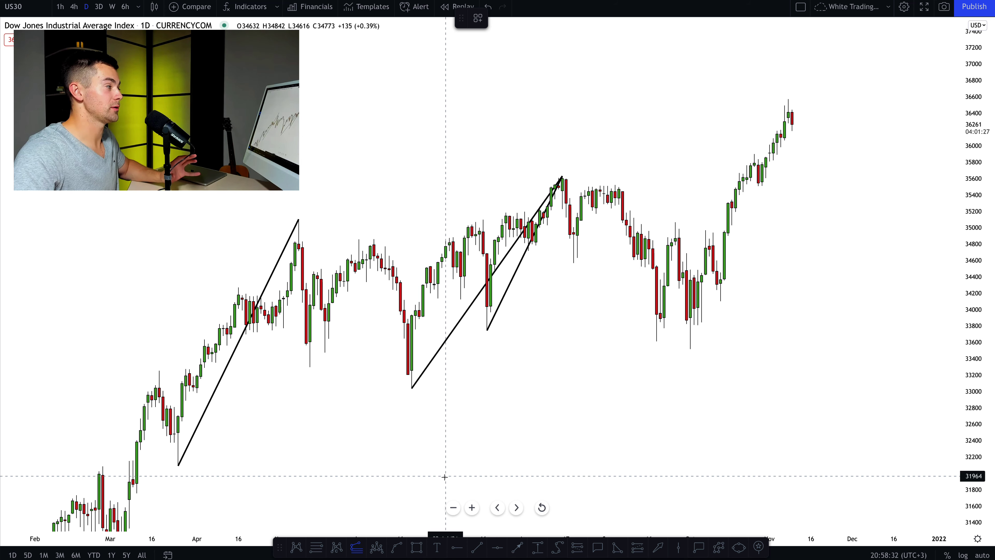
pyautogui.click(486, 331)
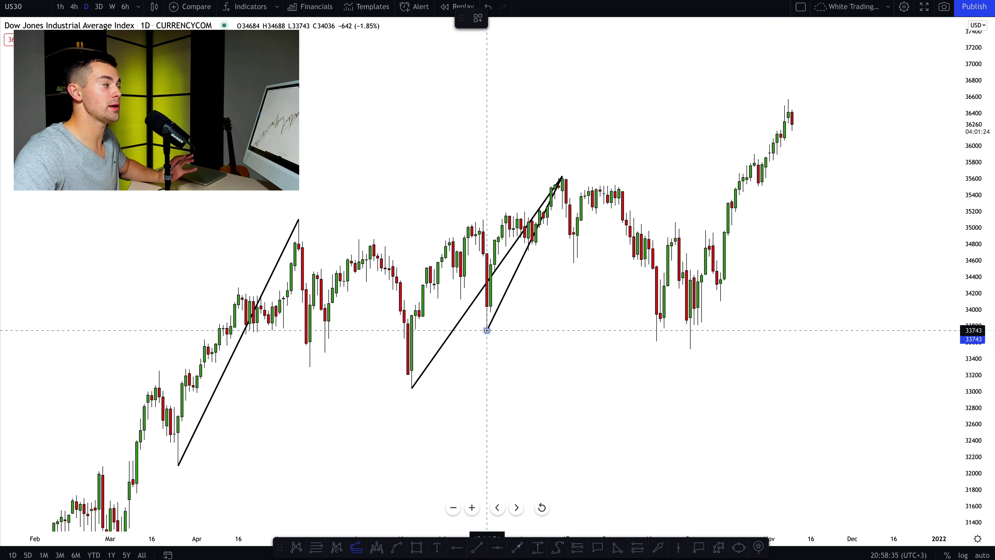
pyautogui.click(561, 176)
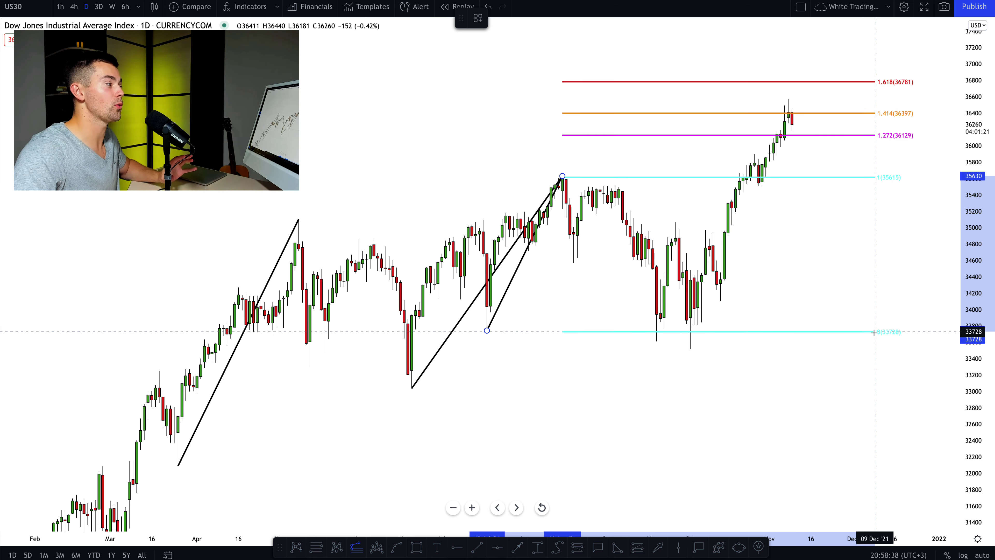
pyautogui.click(871, 330)
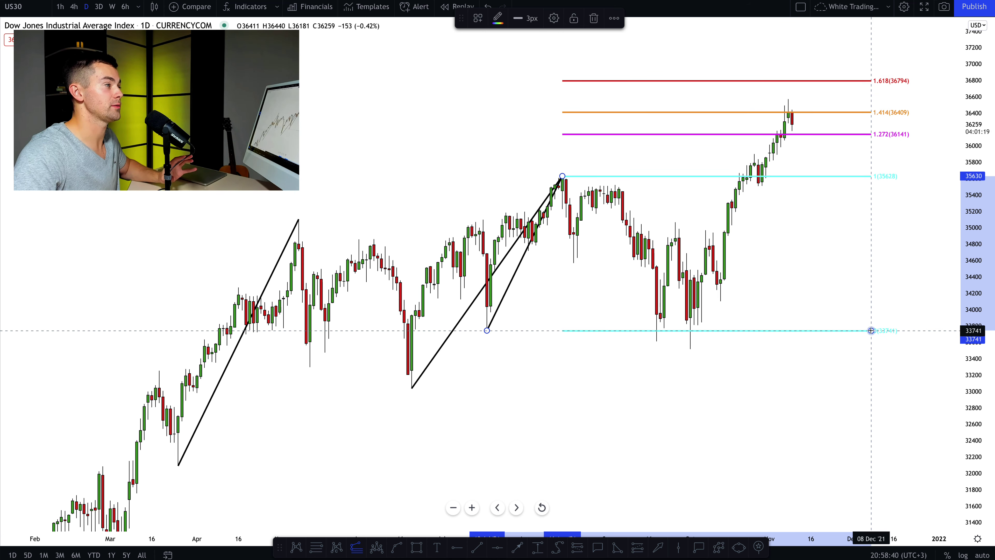
pyautogui.click(554, 19)
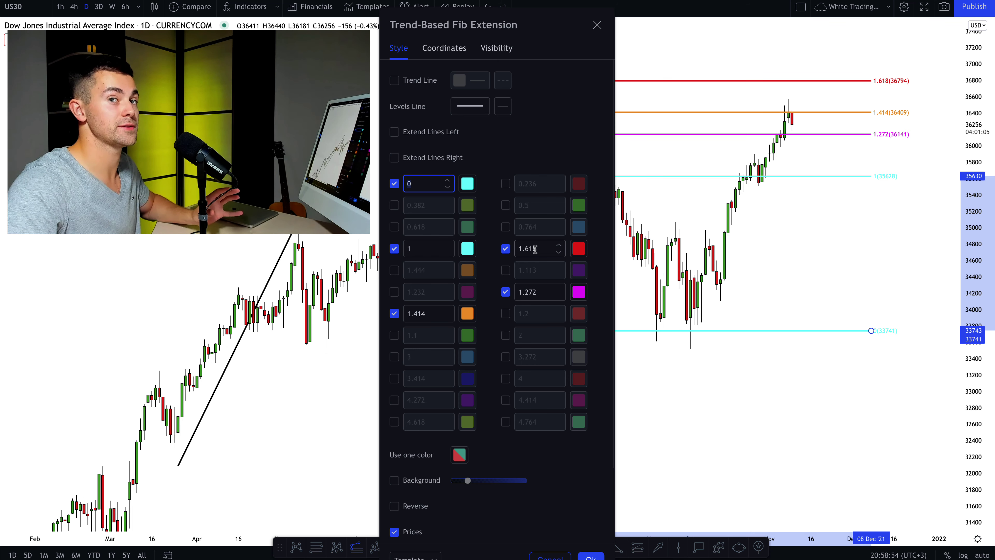
pyautogui.click(590, 556)
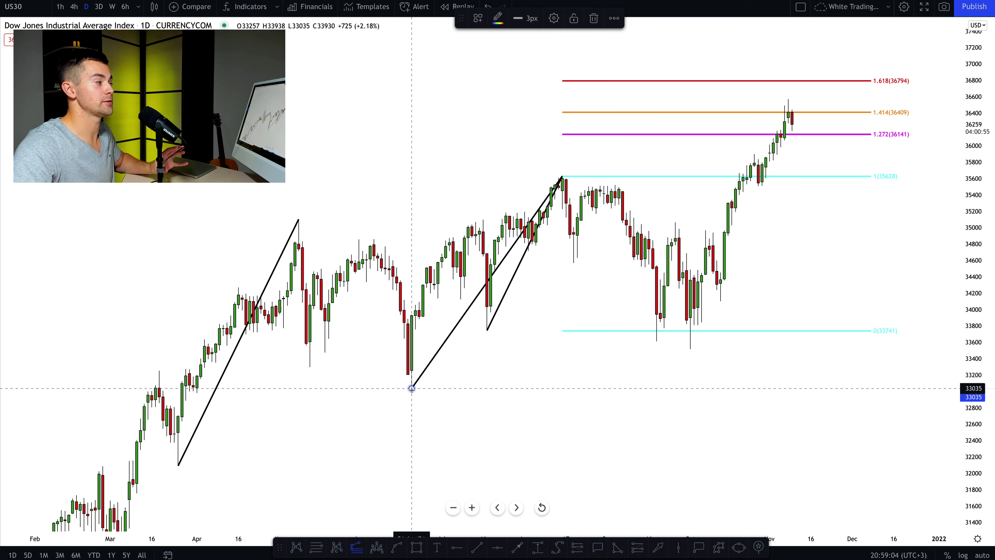
# Step: Place Trend-Based Fib Extensions on the other two legs, from 33035 to 35630 and from 32090 to 35102, each projected from its own low
pyautogui.click(562, 176)
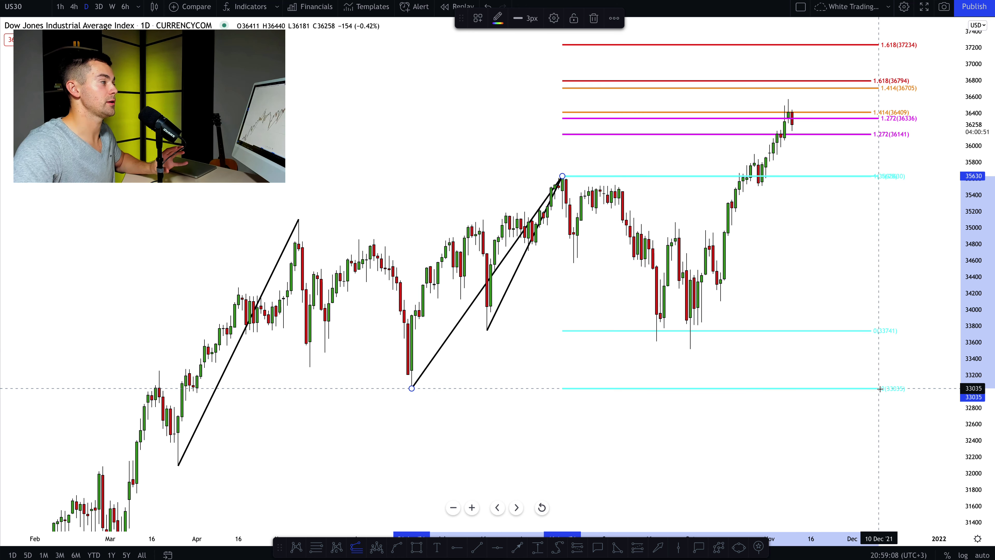
pyautogui.click(879, 388)
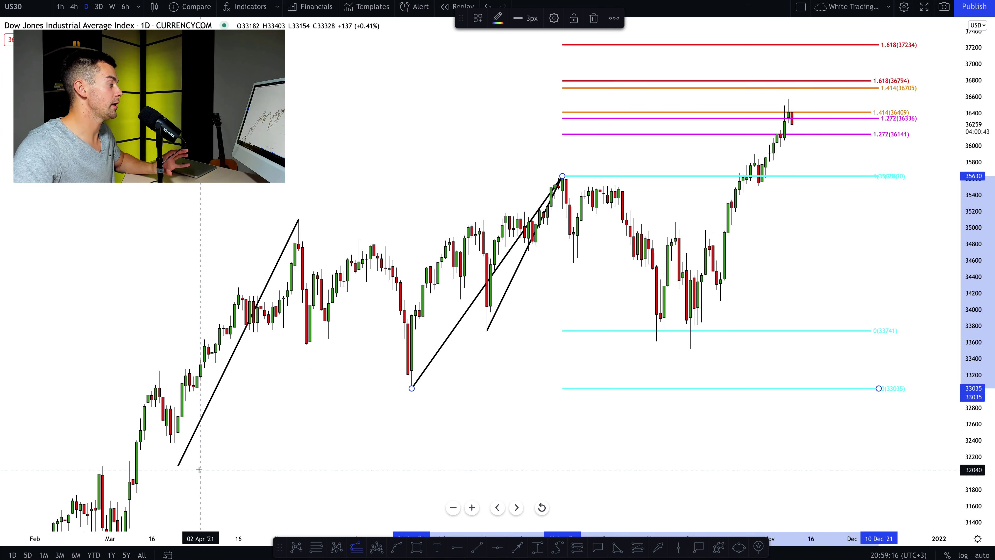
pyautogui.click(178, 466)
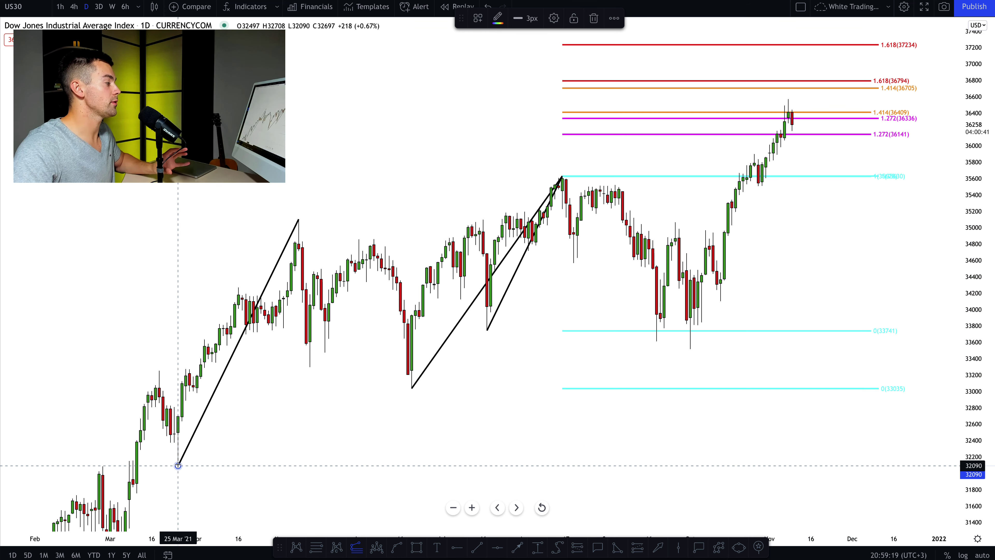
pyautogui.click(299, 220)
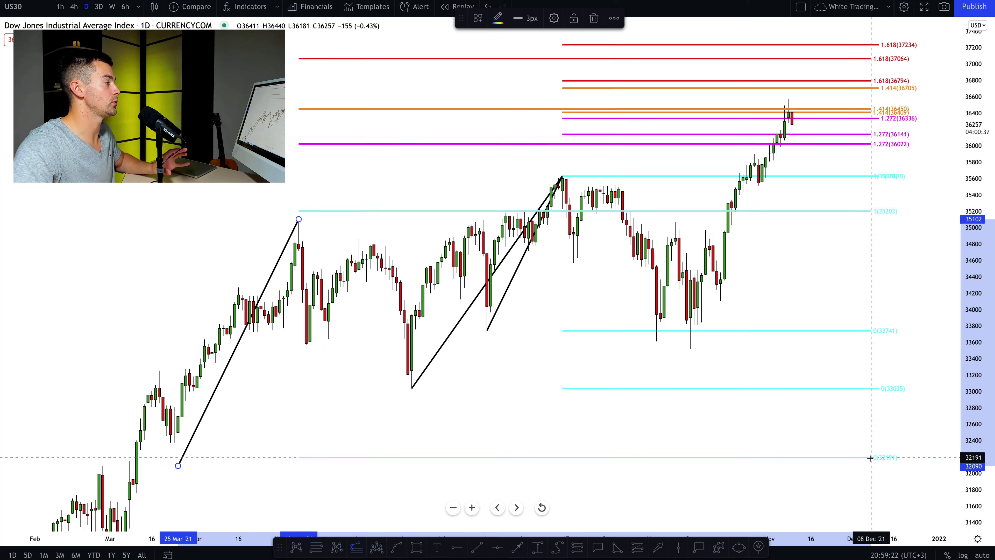
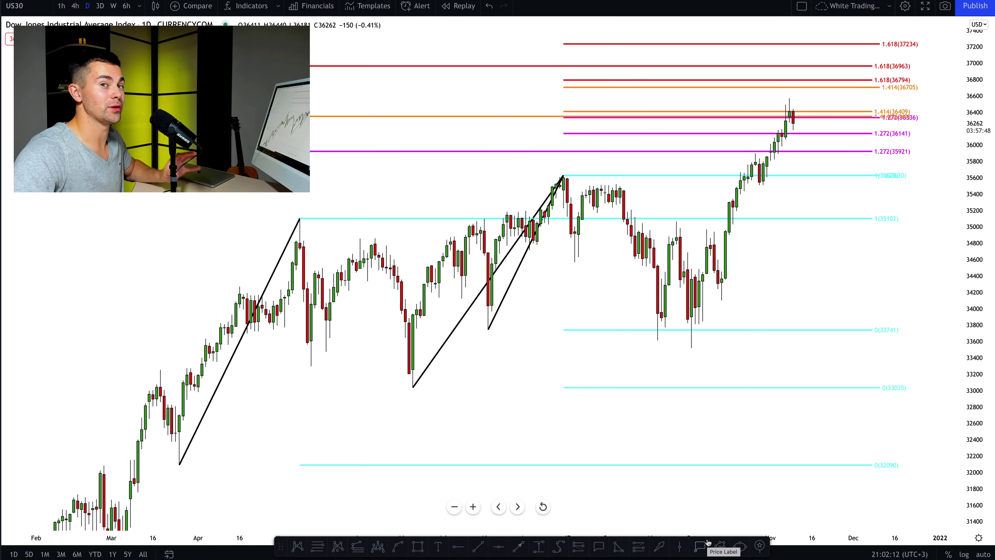
# Step: Draw a rectangle over the Fib level cluster around the latest candles, from about 36425 down to the 36336 level
pyautogui.click(418, 546)
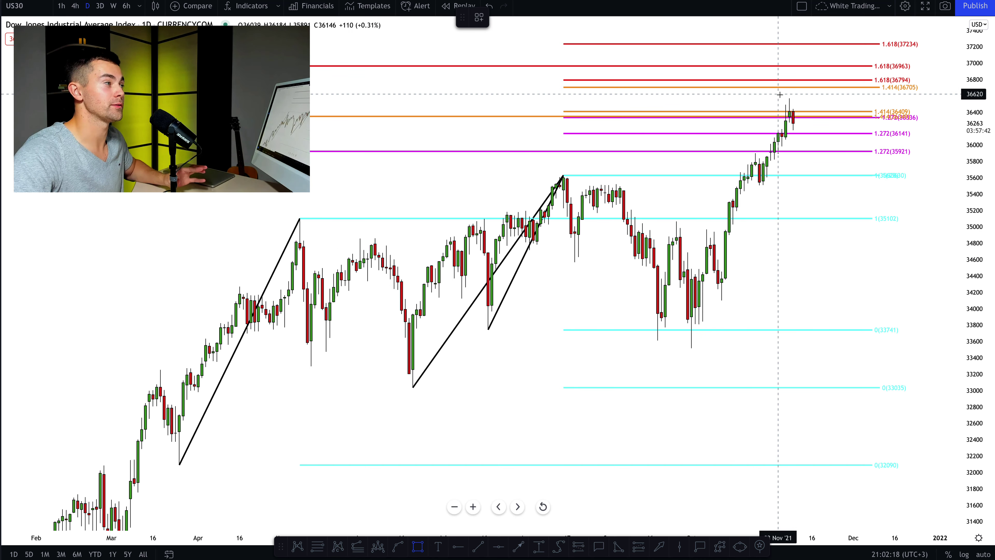
pyautogui.click(725, 111)
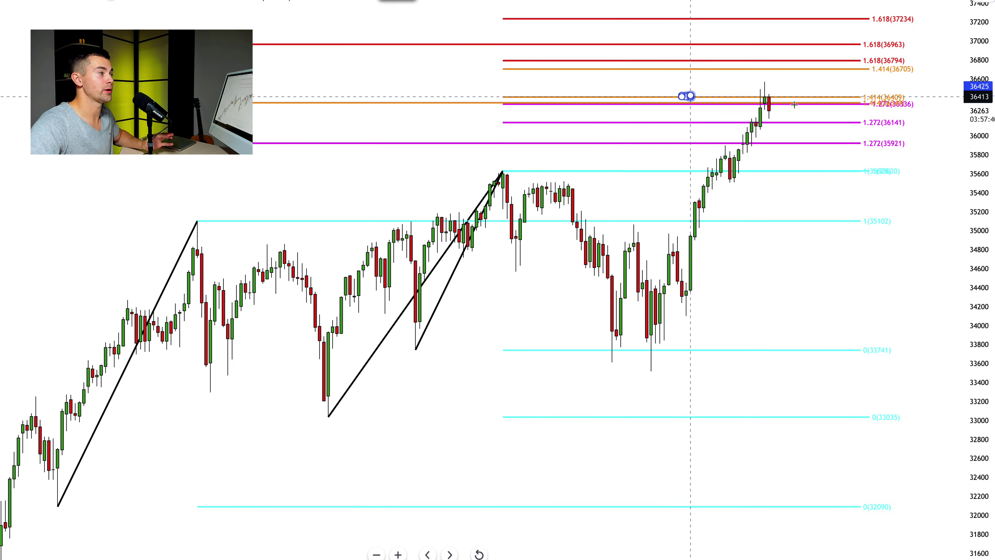
pyautogui.click(843, 104)
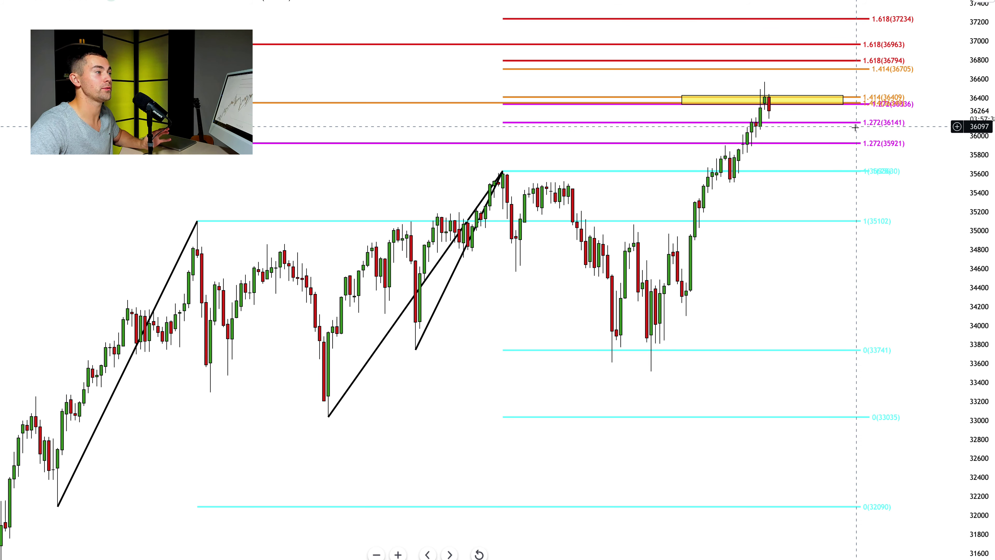
pyautogui.click(859, 103)
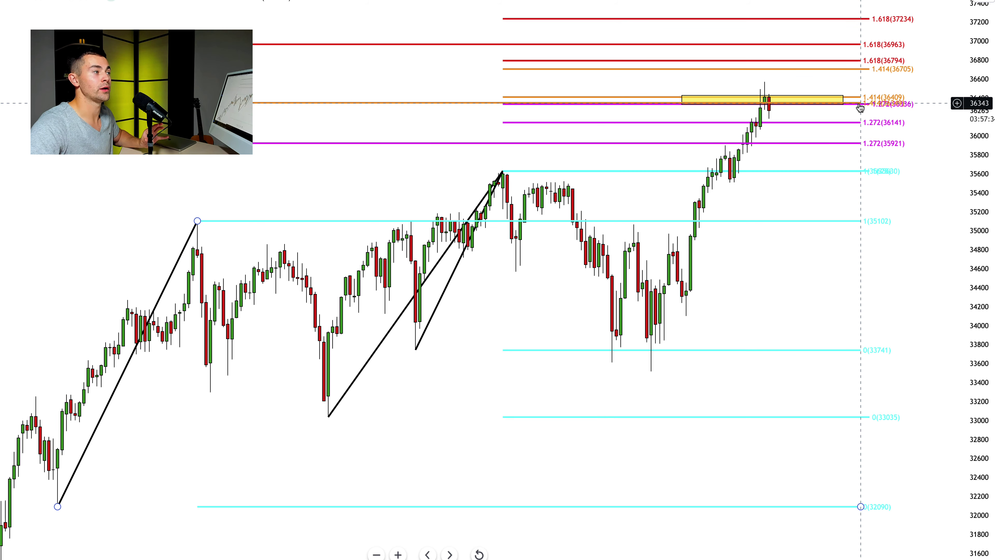
pyautogui.click(856, 108)
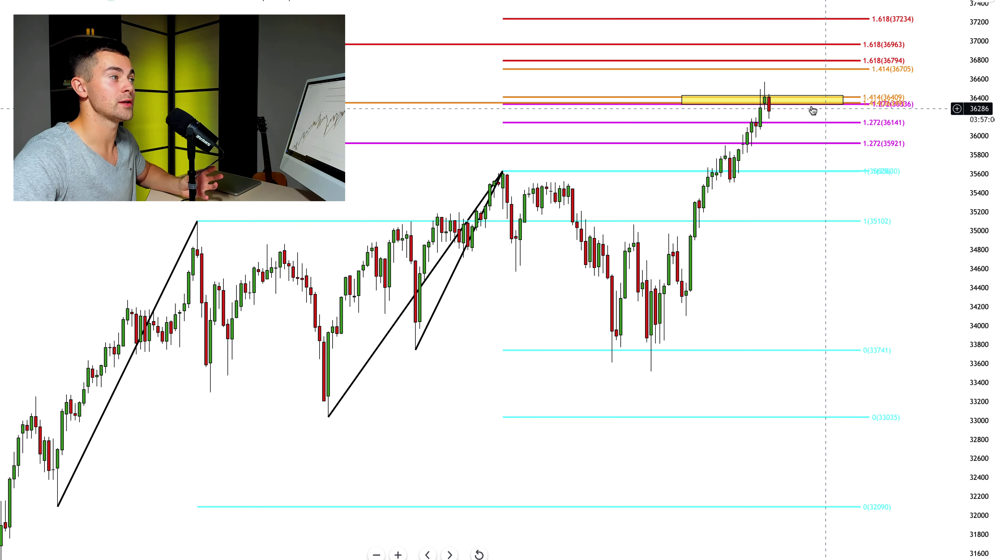
pyautogui.click(798, 100)
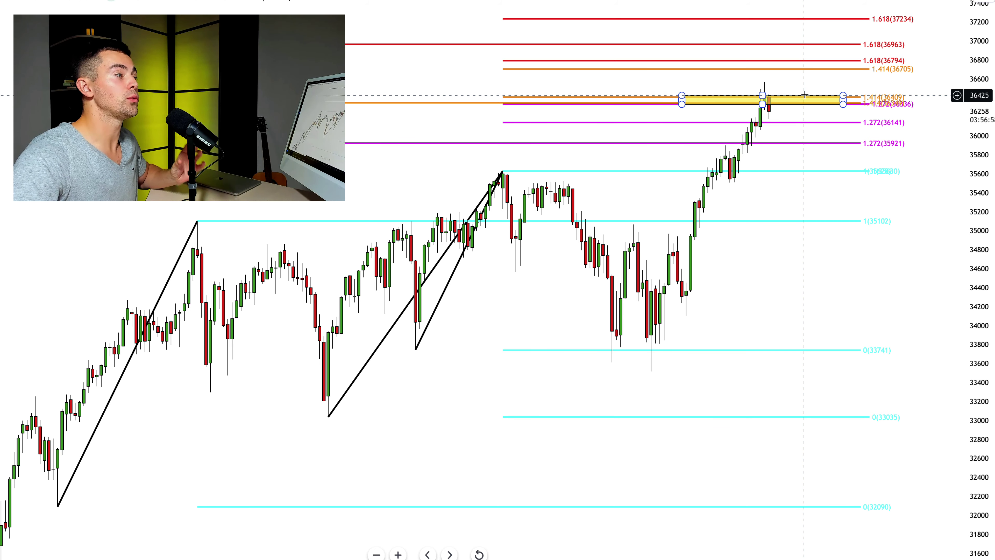
pyautogui.click(806, 91)
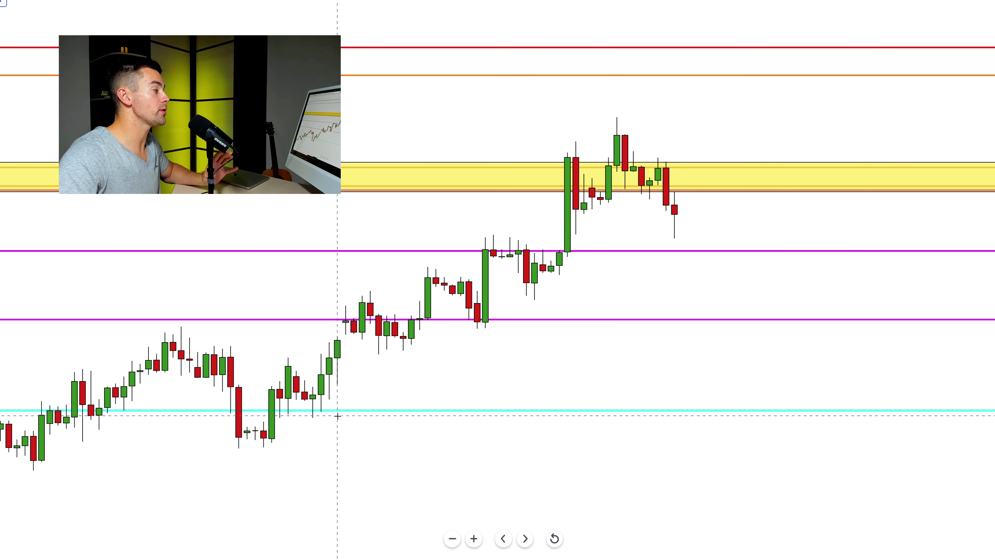
# Step: Draw two rising trend lines enclosing the recent price action, one beneath the swing lows and one along the swing highs
pyautogui.click(264, 447)
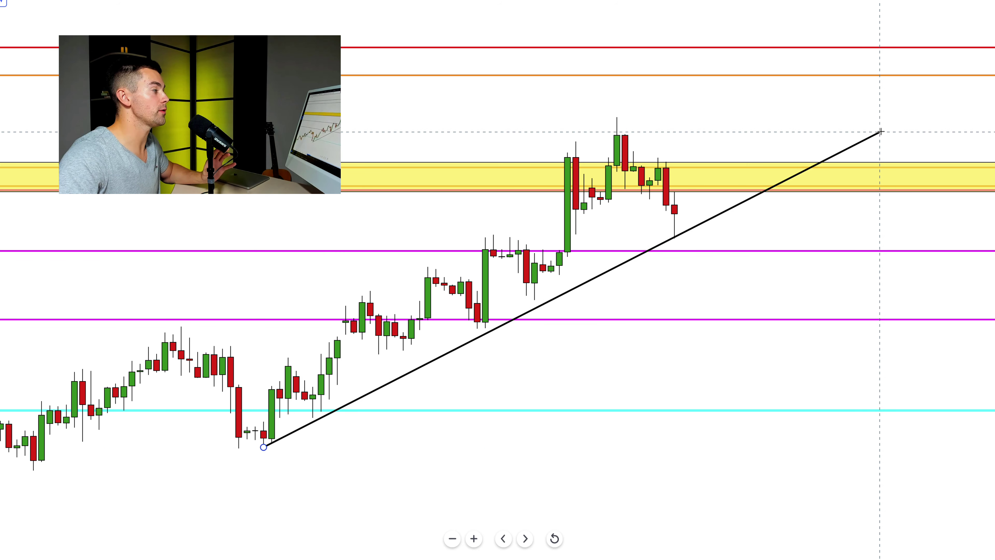
pyautogui.click(879, 120)
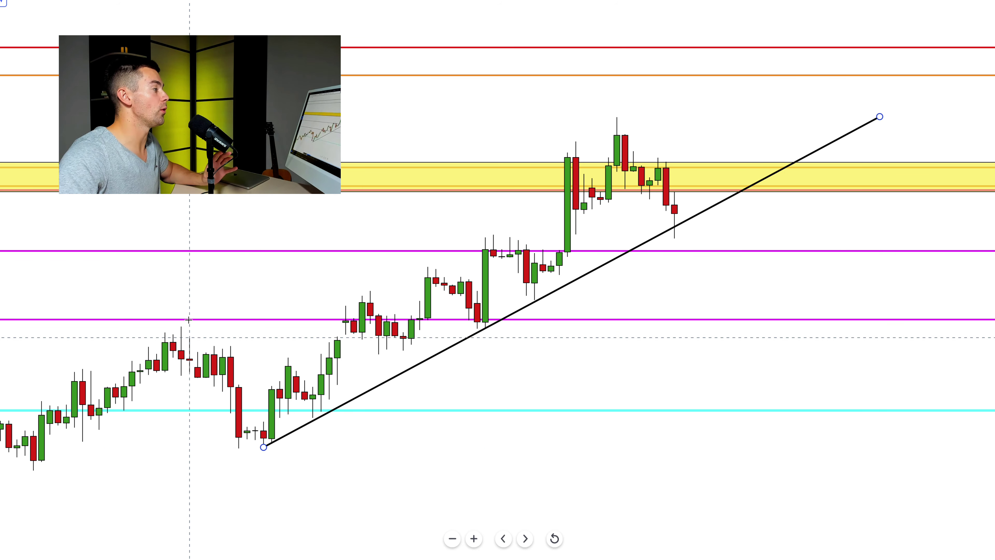
pyautogui.click(181, 326)
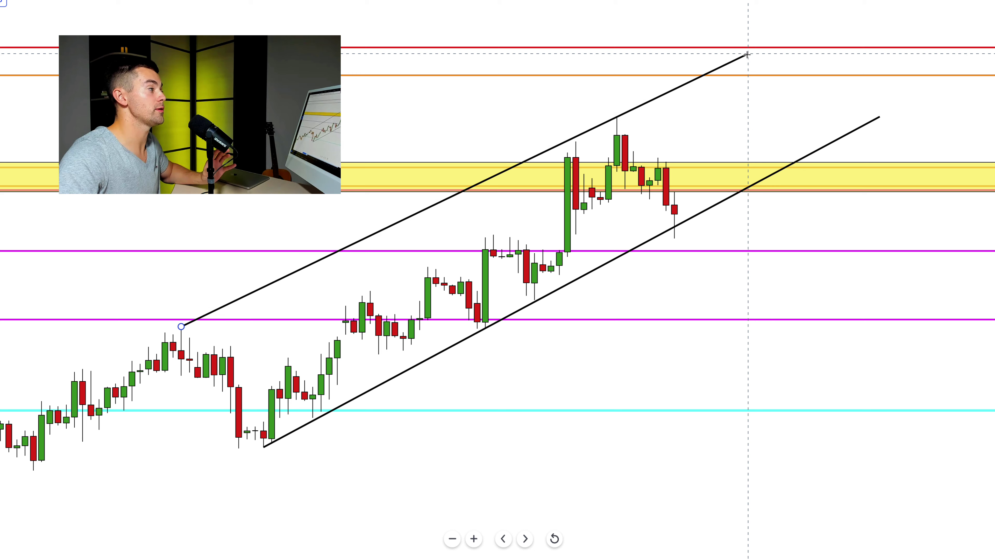
pyautogui.click(757, 51)
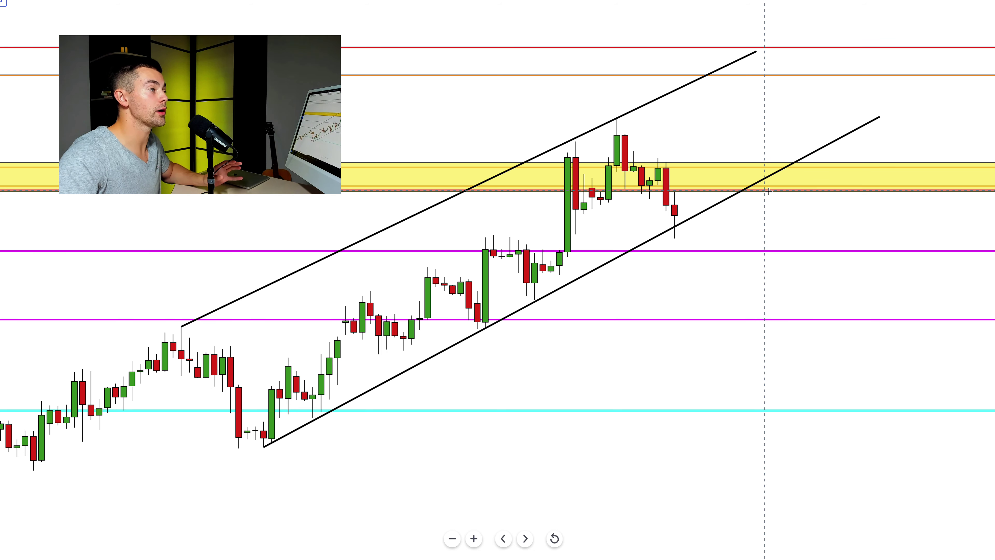
# Step: Sketch the expected path with three arrows: a drop through the lower trend line, a small pullback up, and a longer fall toward the lower magenta level
pyautogui.click(732, 173)
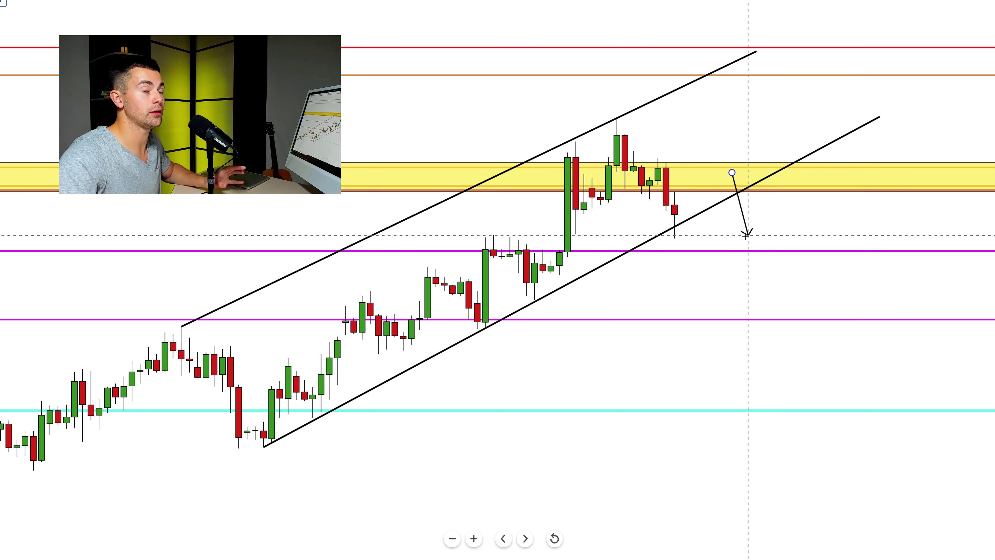
pyautogui.click(747, 235)
pyautogui.click(747, 235)
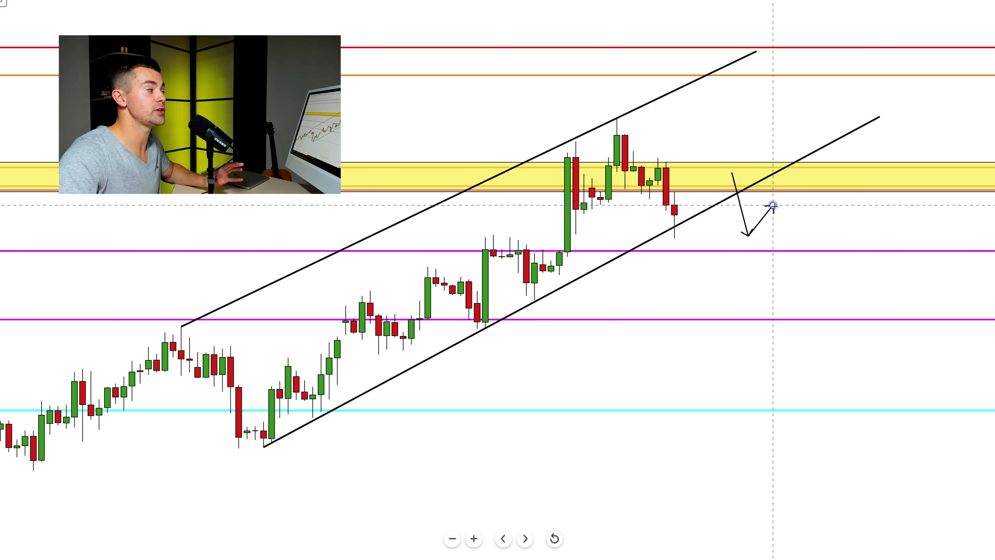
pyautogui.click(773, 205)
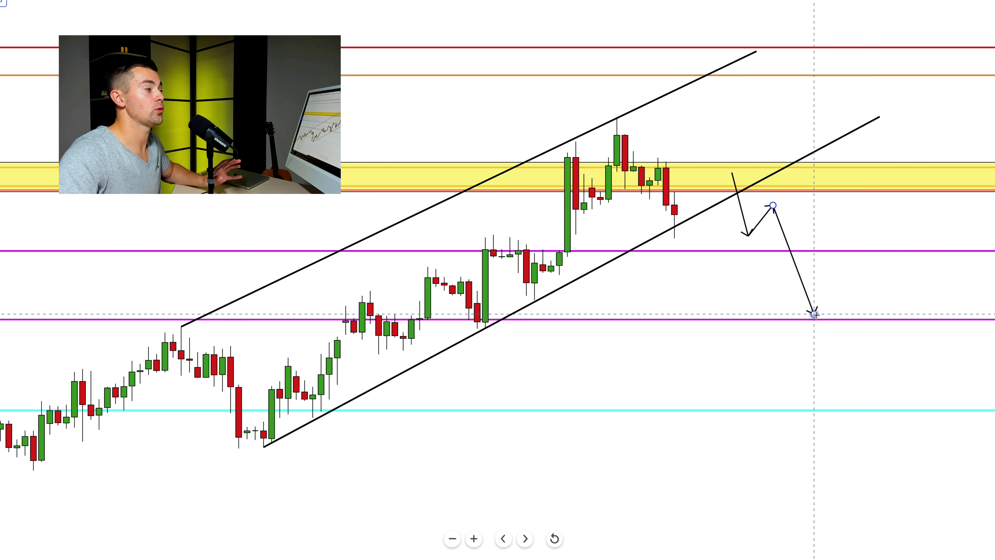
pyautogui.click(814, 314)
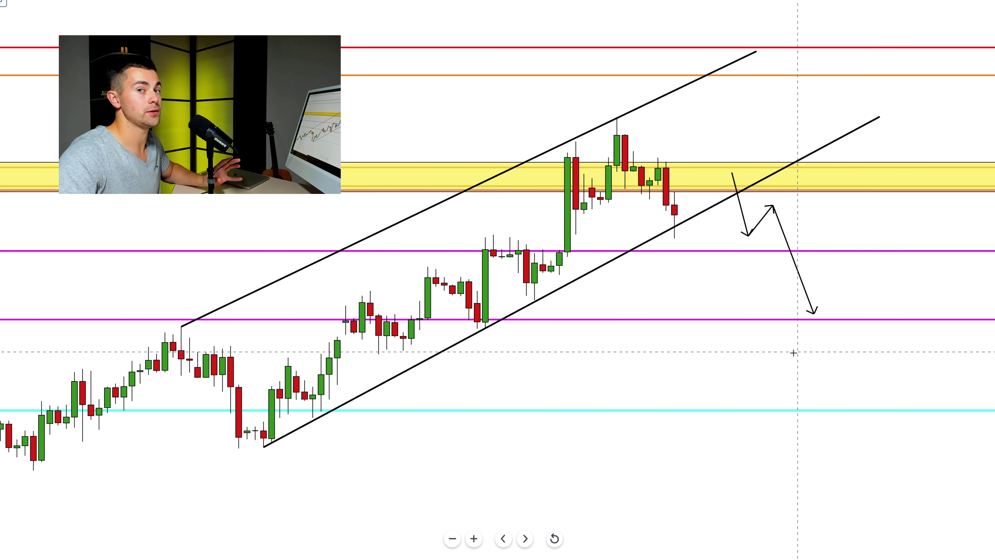